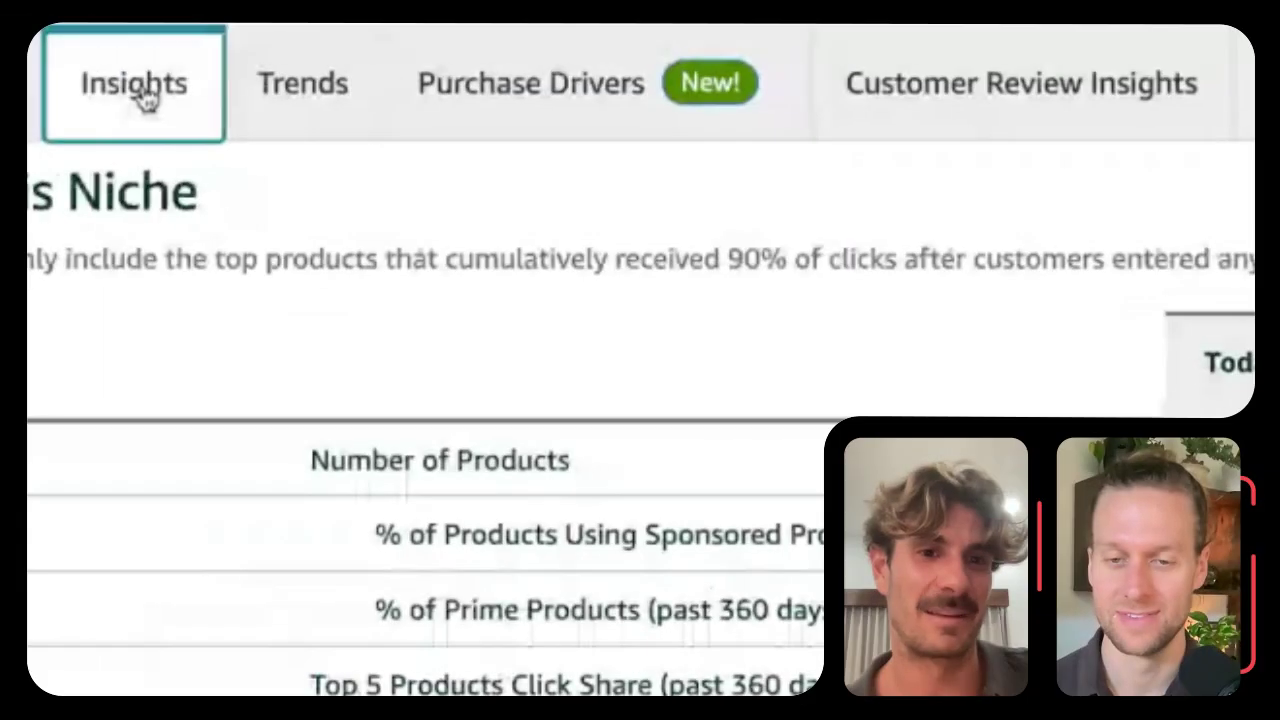
# Step: Scroll up and down through the dog leash niche's current page to review it
pyautogui.moveTo(1100, 368)
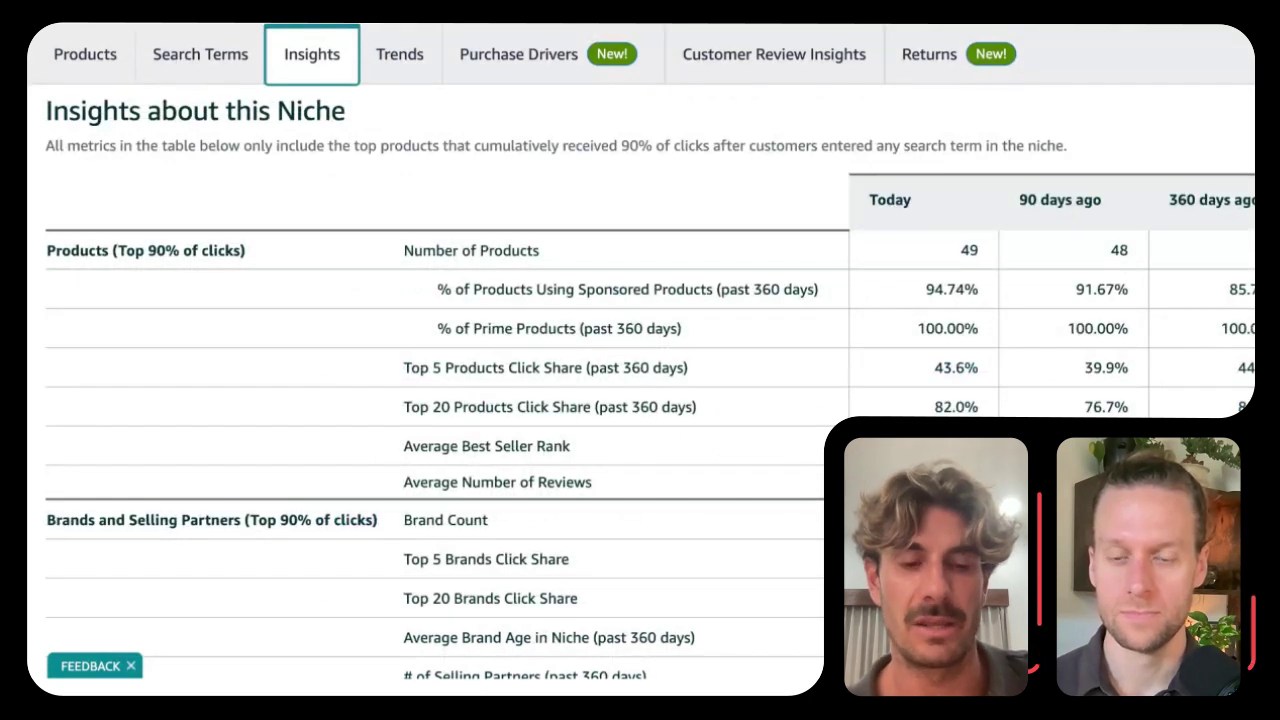
pyautogui.scroll(-1, 1050, 334)
pyautogui.scroll(1, 1050, 245)
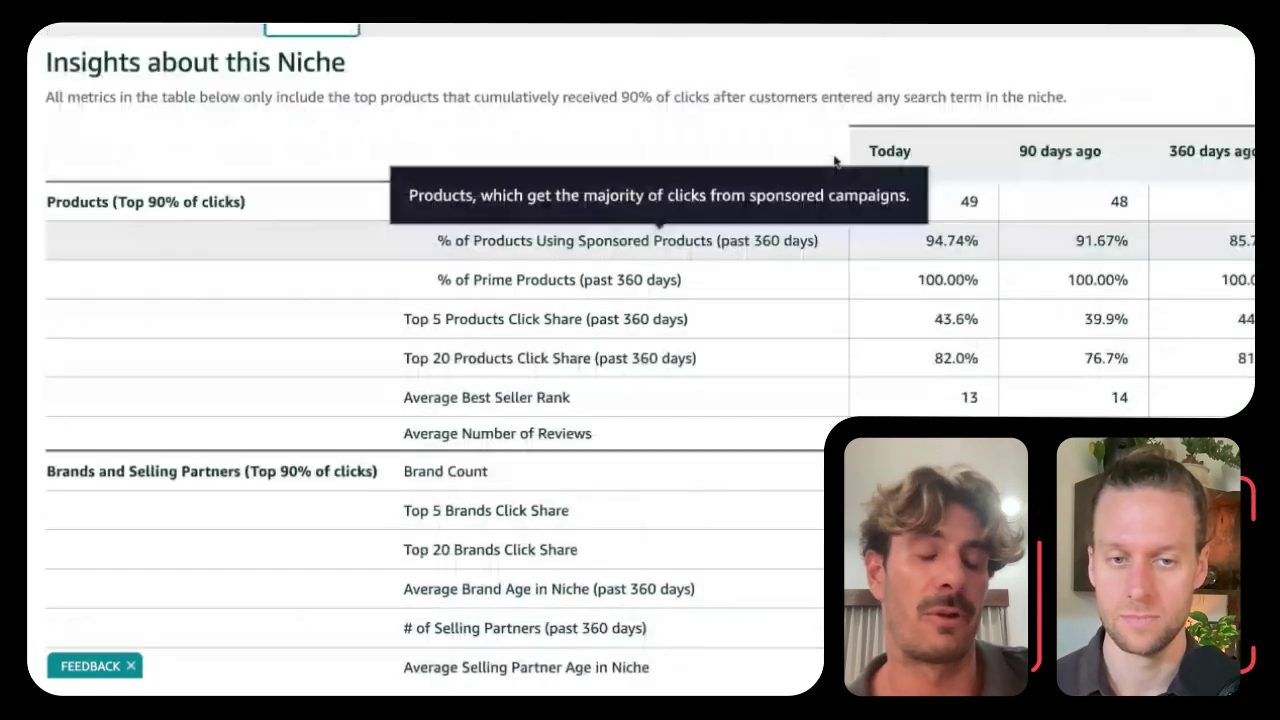
pyautogui.scroll(-1, 1000, 110)
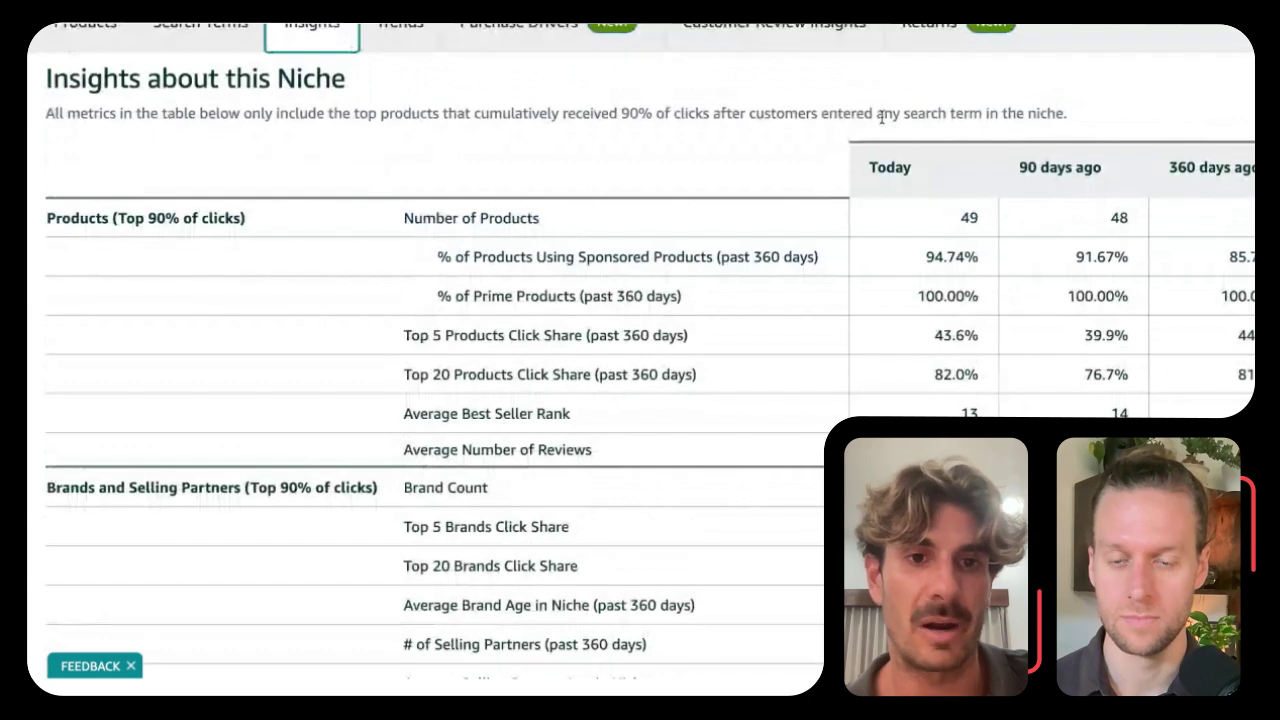
pyautogui.scroll(-2, 858, 120)
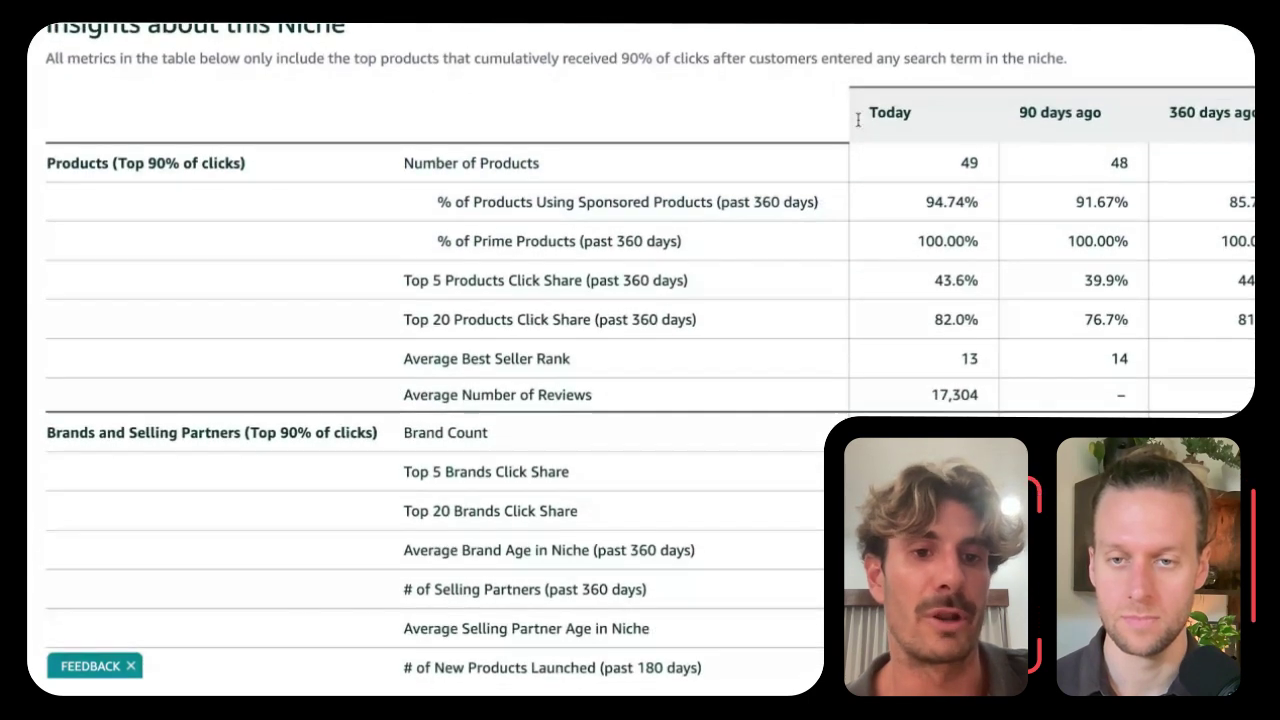
pyautogui.scroll(-2, 858, 120)
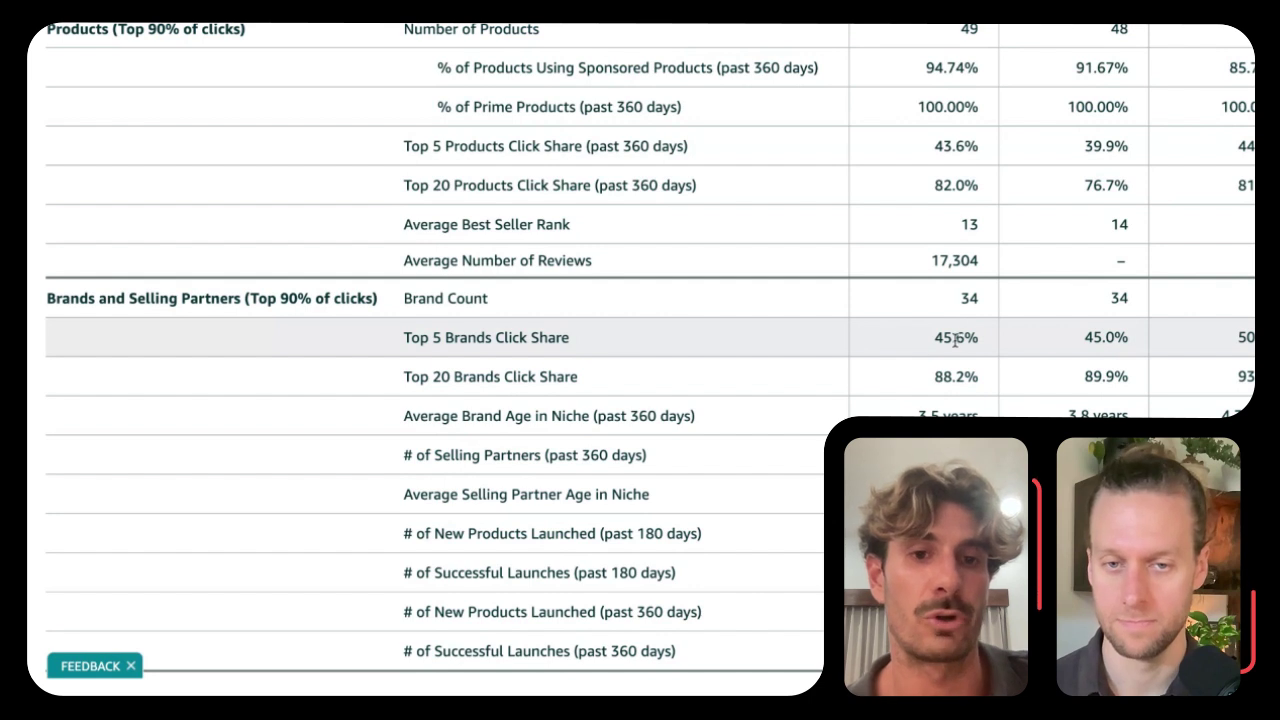
pyautogui.scroll(5, 955, 360)
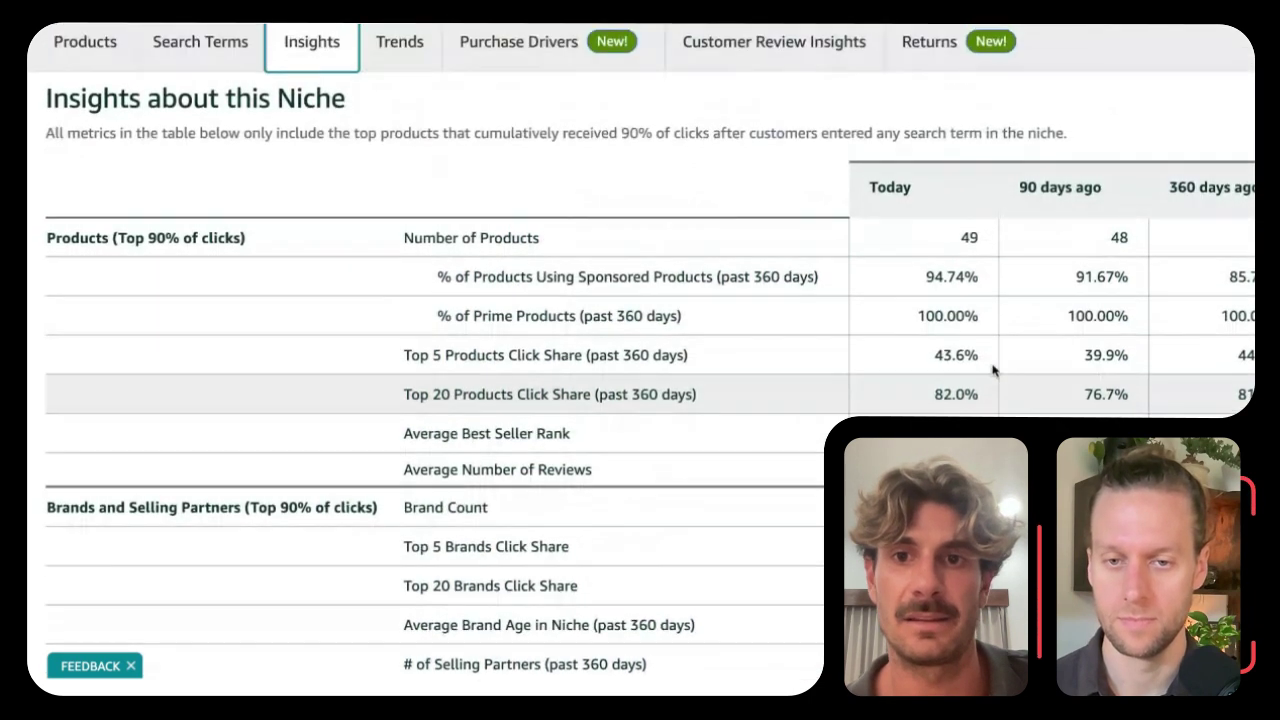
pyautogui.scroll(-6, 1080, 318)
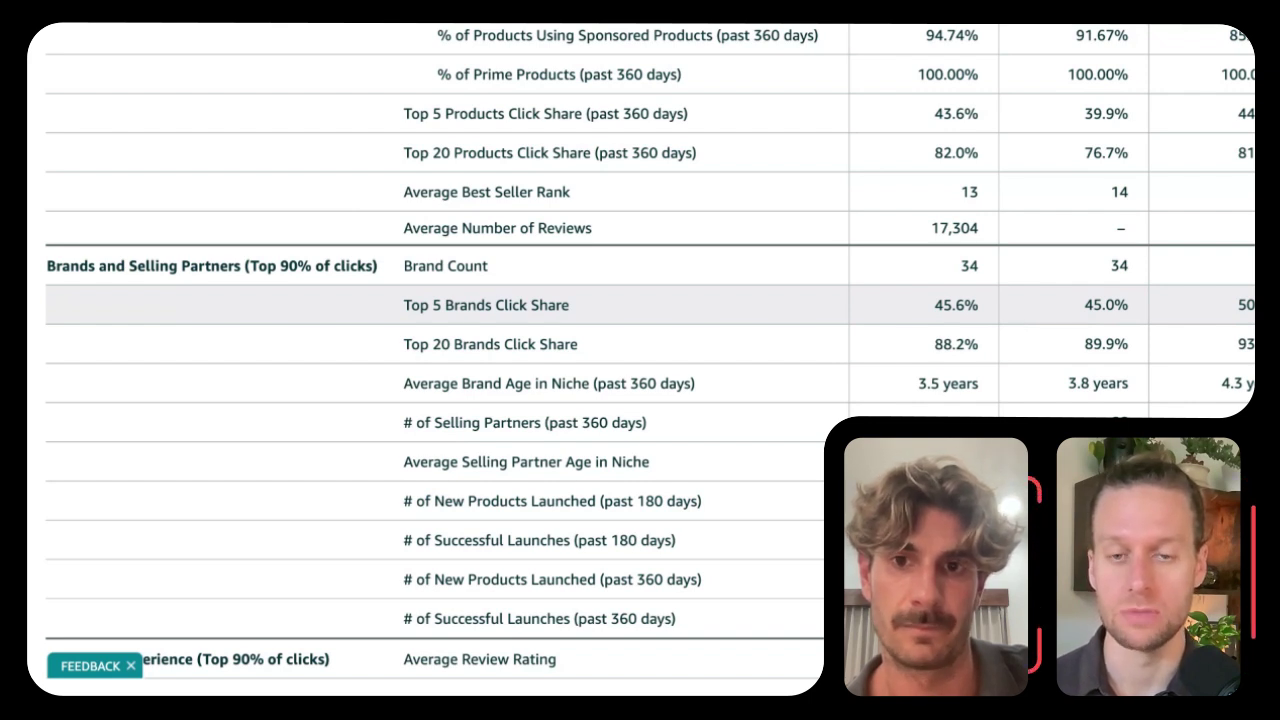
pyautogui.scroll(-3, 1025, 235)
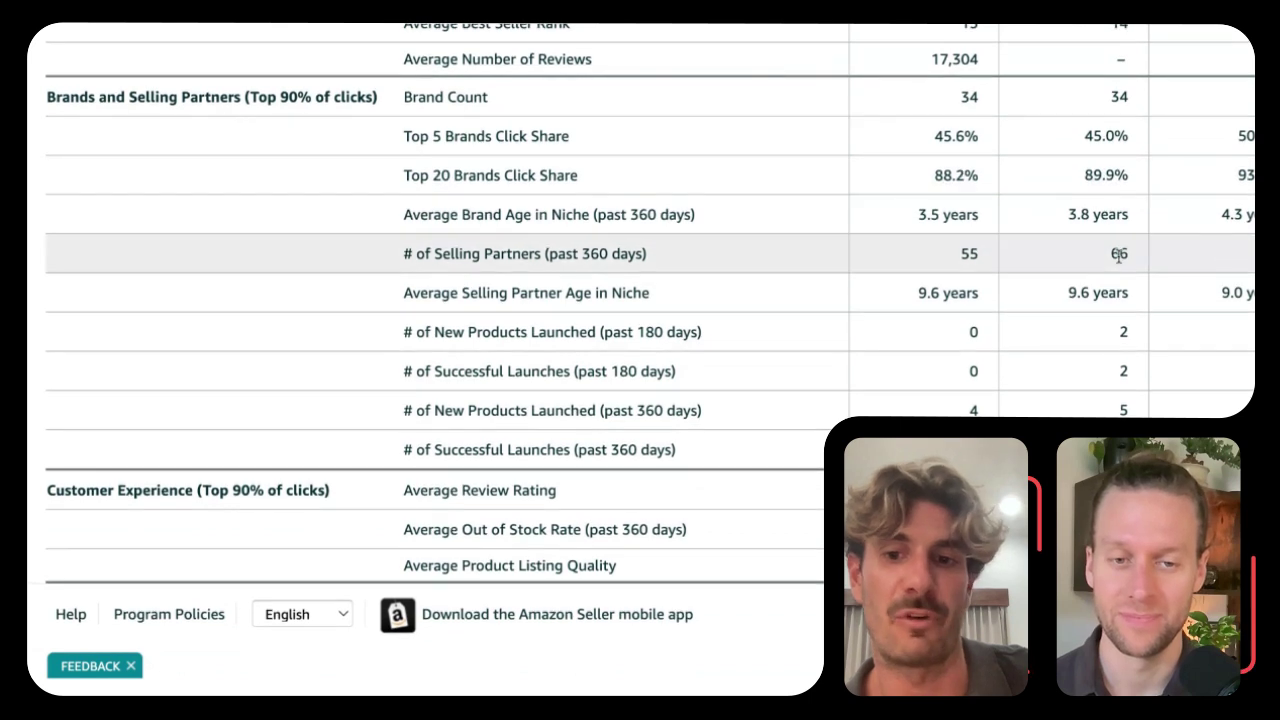
pyautogui.scroll(8, 1025, 235)
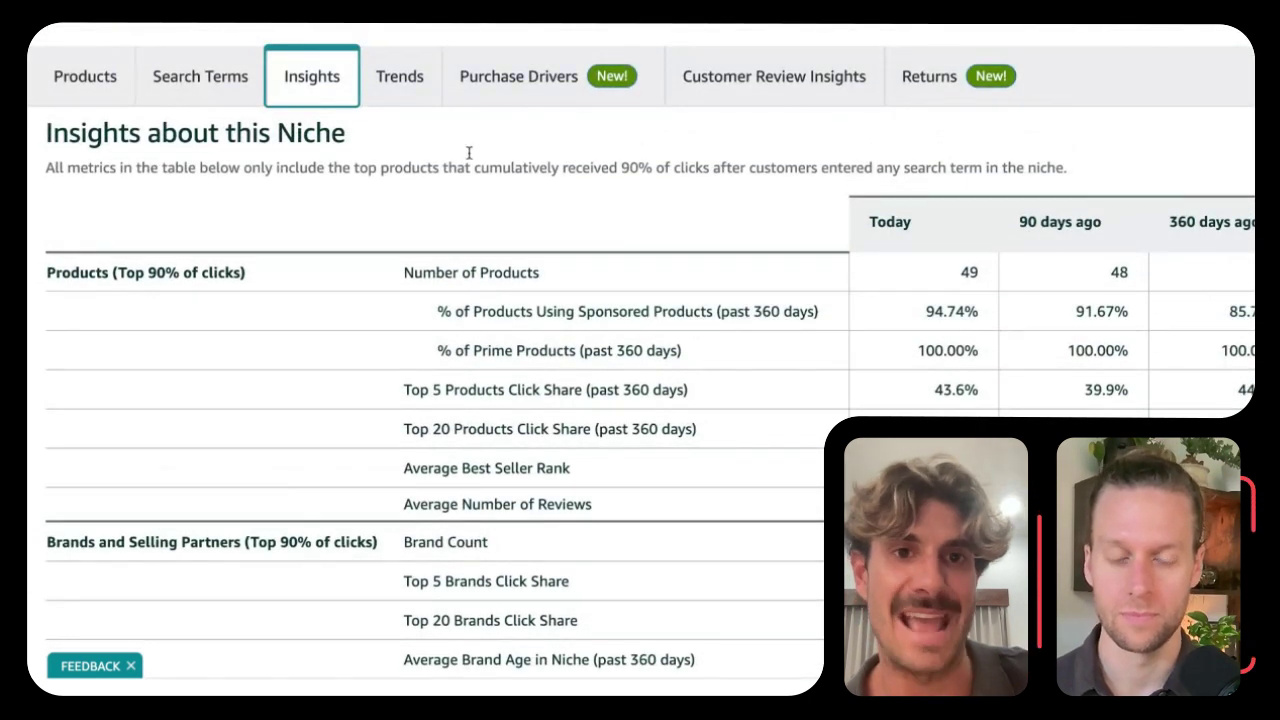
# Step: Show the dog leash niche's Trends and chart Average Price over time
pyautogui.click(400, 103)
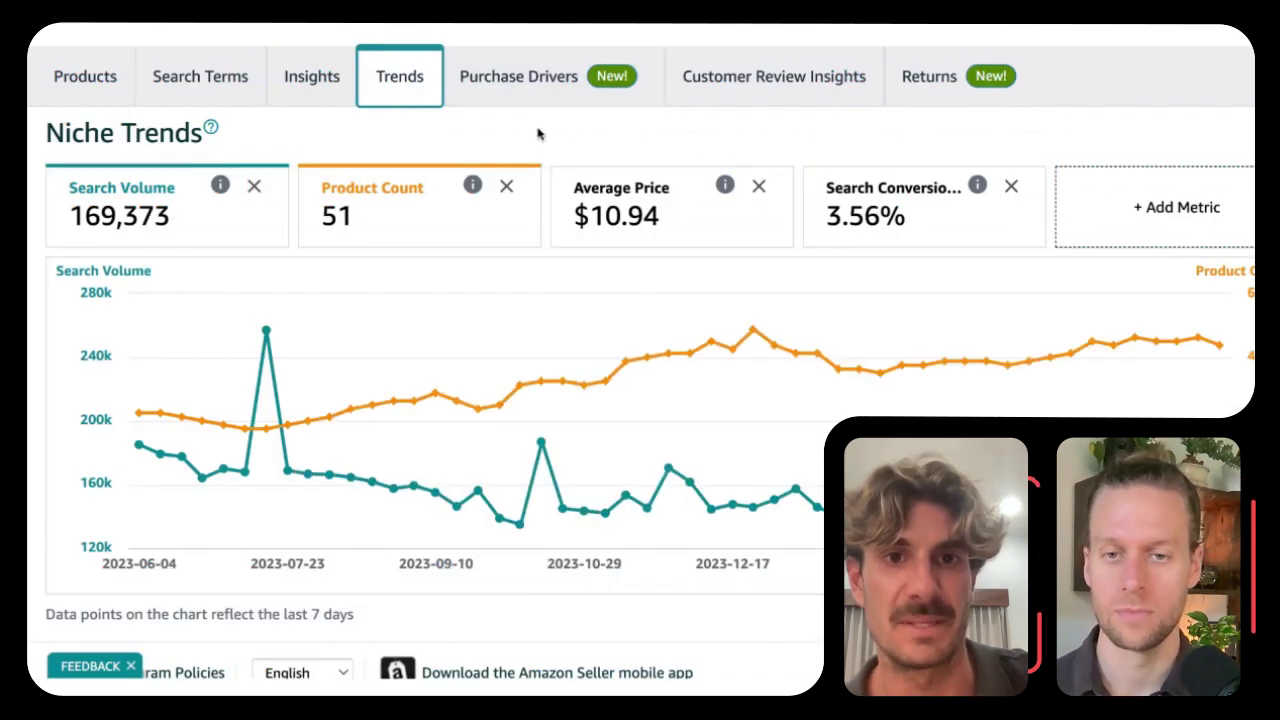
pyautogui.scroll(-1, 540, 131)
pyautogui.click(660, 205)
pyautogui.scroll(1, 660, 205)
pyautogui.scroll(-1, 645, 171)
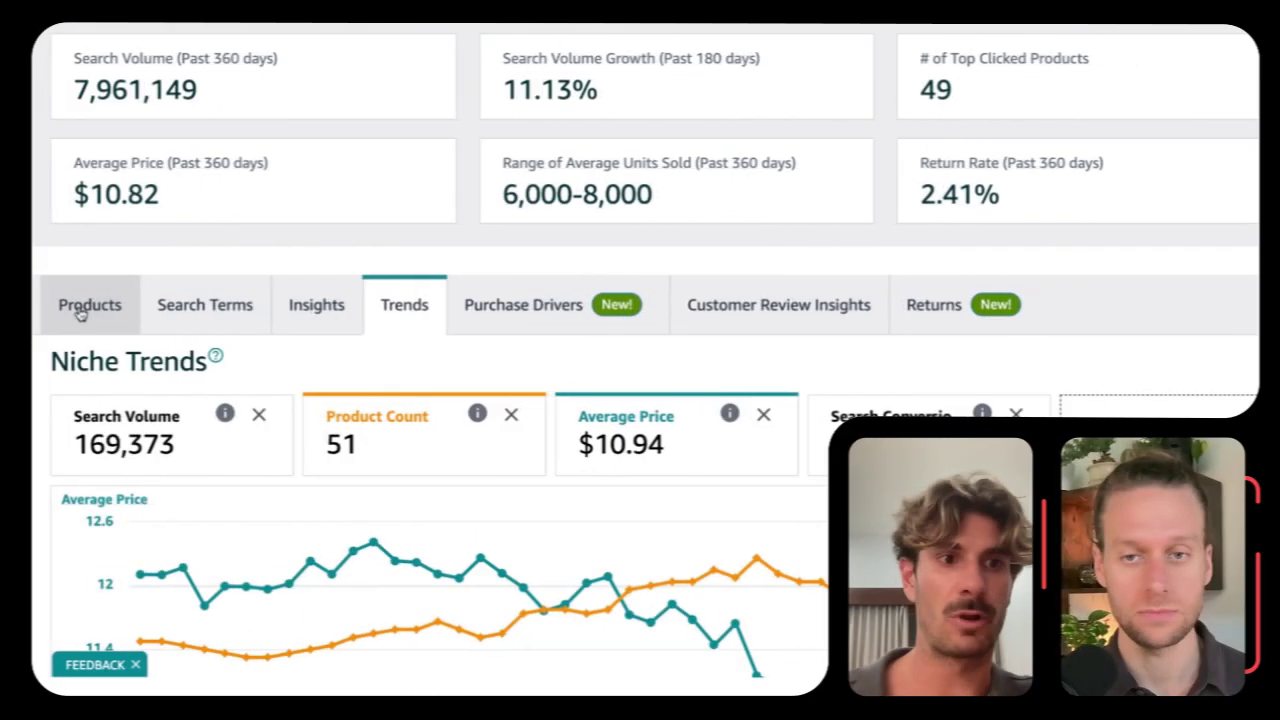
# Step: Review the 49 top-clicked dog leash products, scrolling across the table's columns and down its rows
pyautogui.click(80, 306)
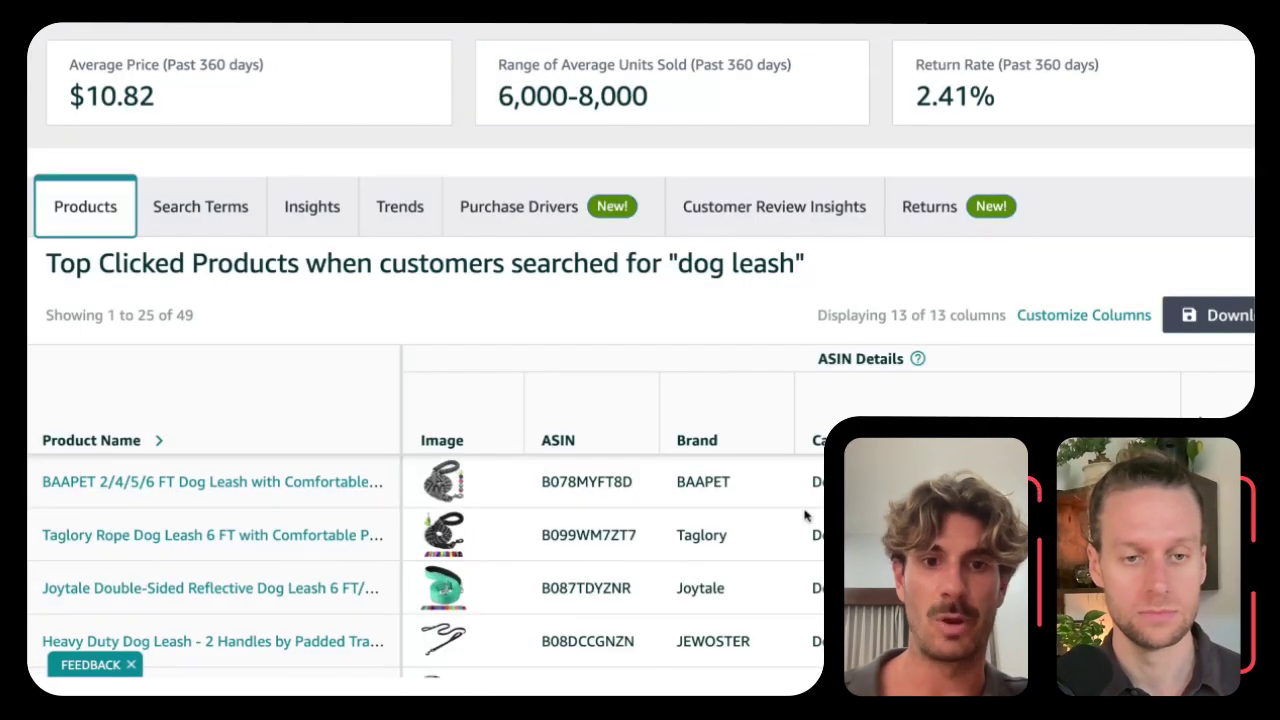
pyautogui.hscroll(10, 805, 515)
pyautogui.hscroll(2, 640, 515)
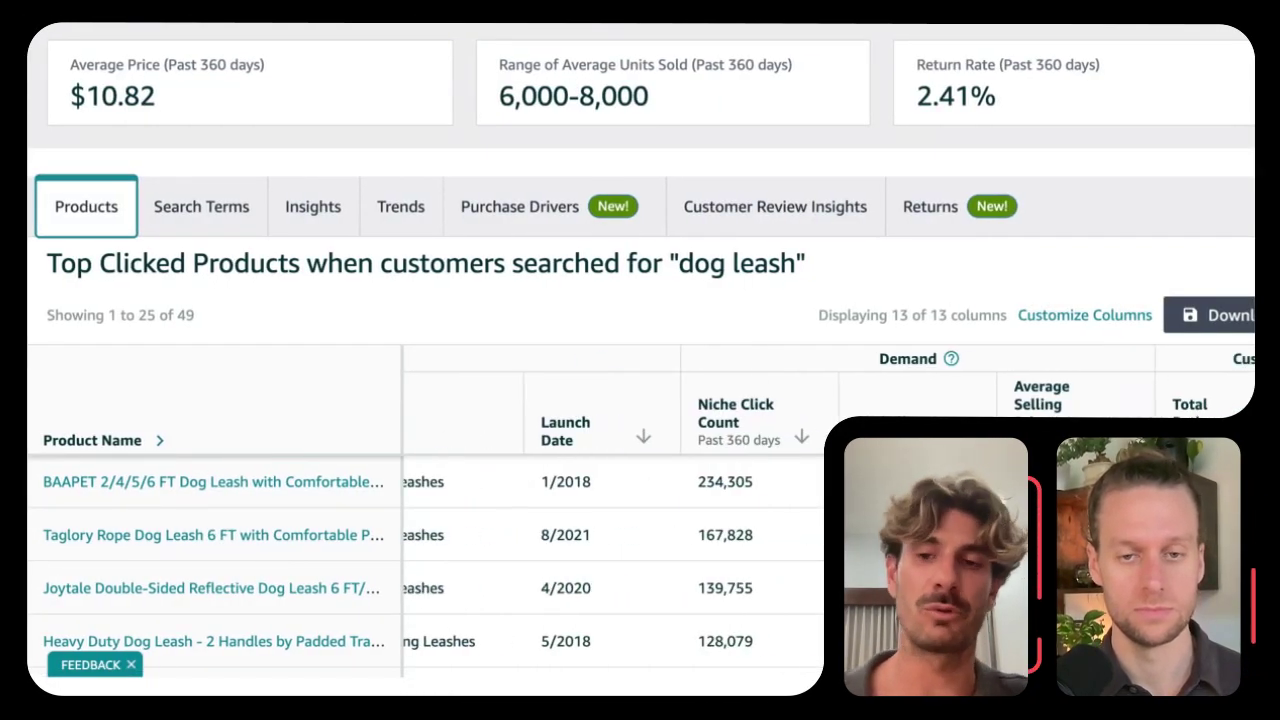
pyautogui.scroll(-5, 420, 560)
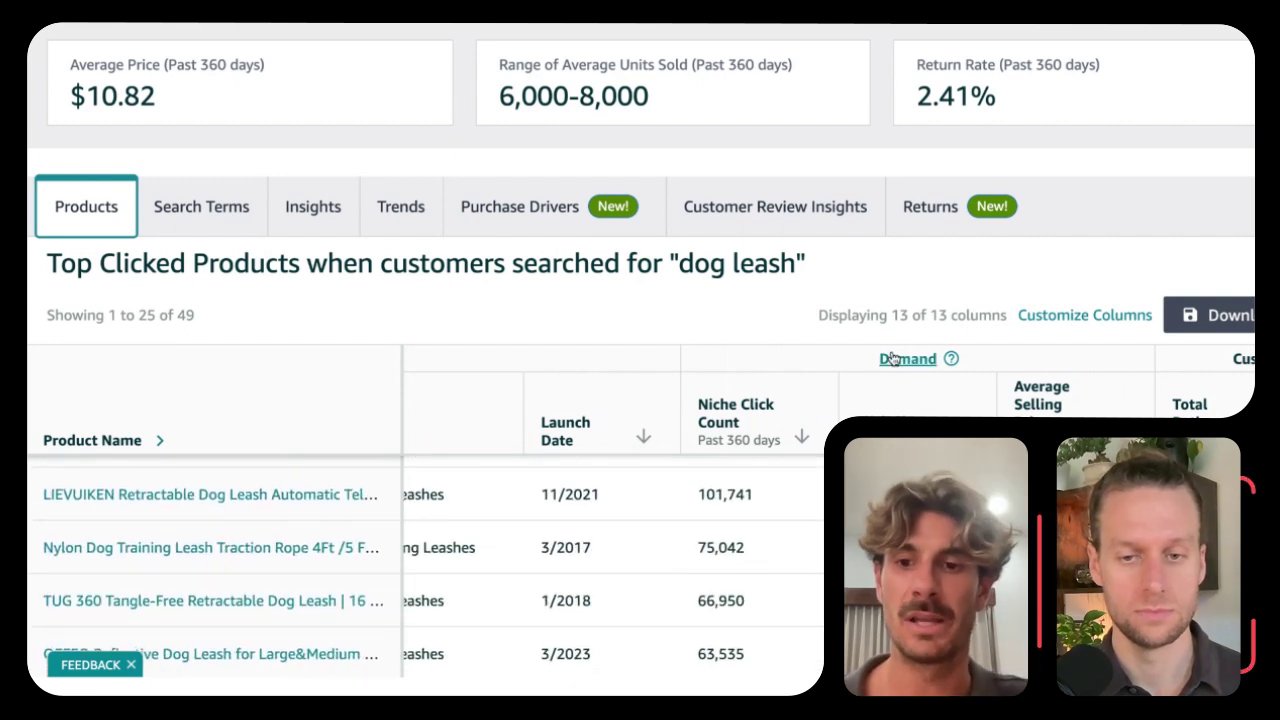
pyautogui.scroll(-1, 713, 330)
pyautogui.scroll(-10, 713, 330)
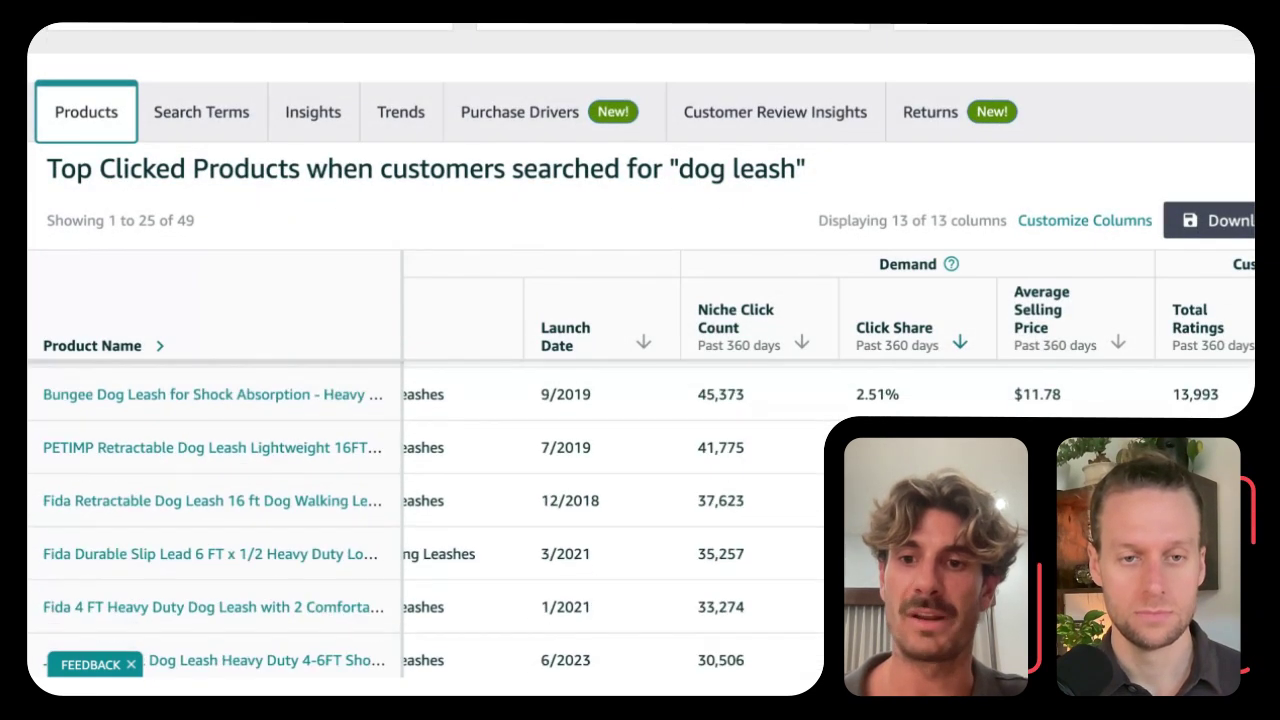
pyautogui.scroll(-3, 420, 510)
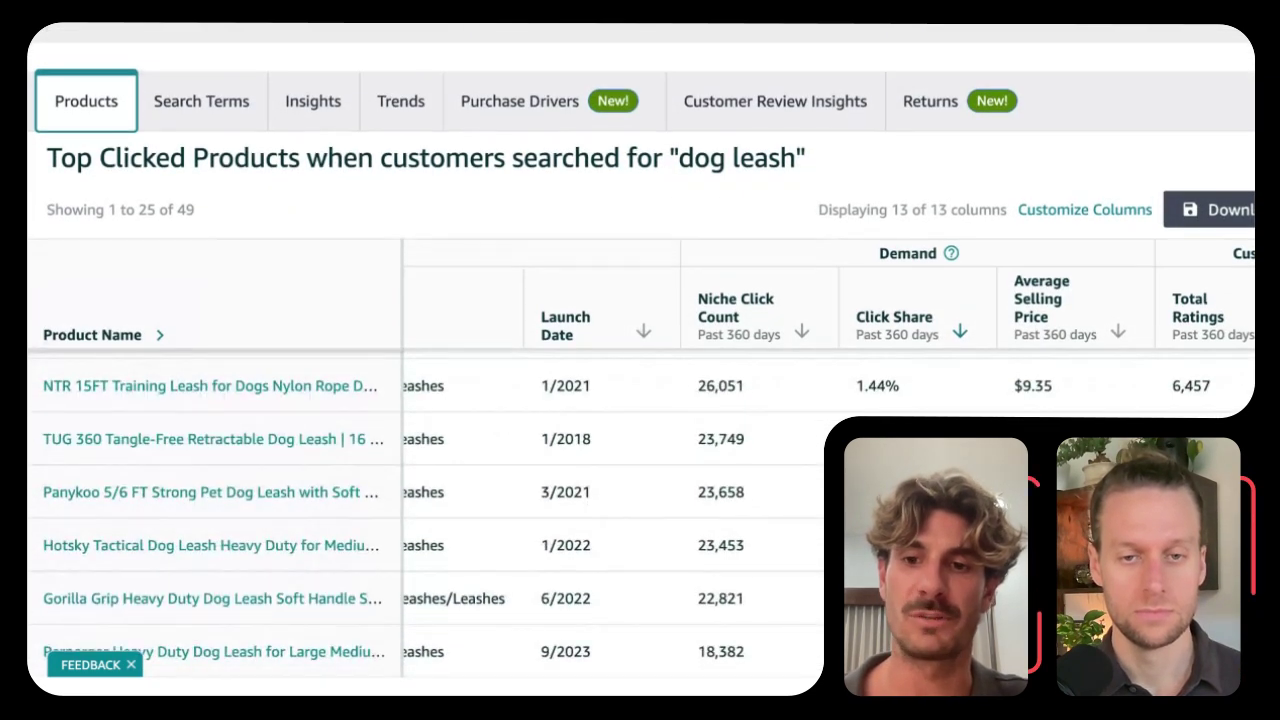
pyautogui.scroll(8, 420, 510)
pyautogui.scroll(1, 640, 510)
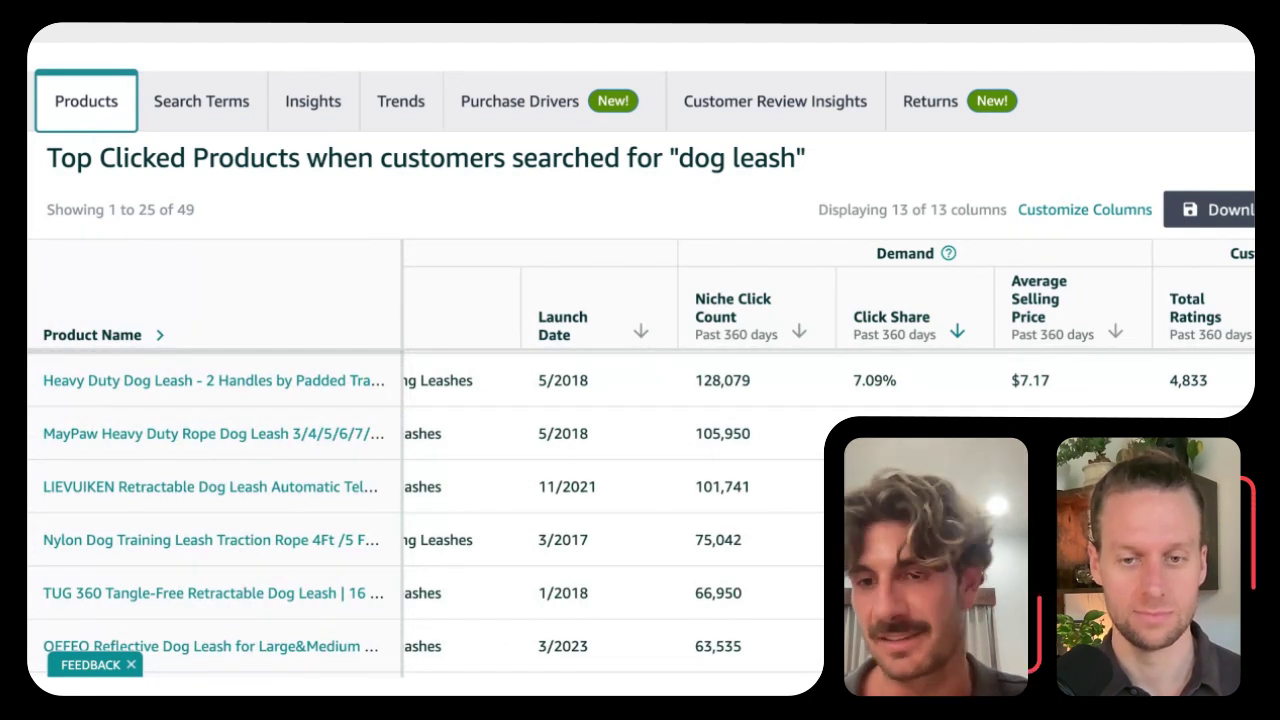
pyautogui.scroll(-3, 940, 368)
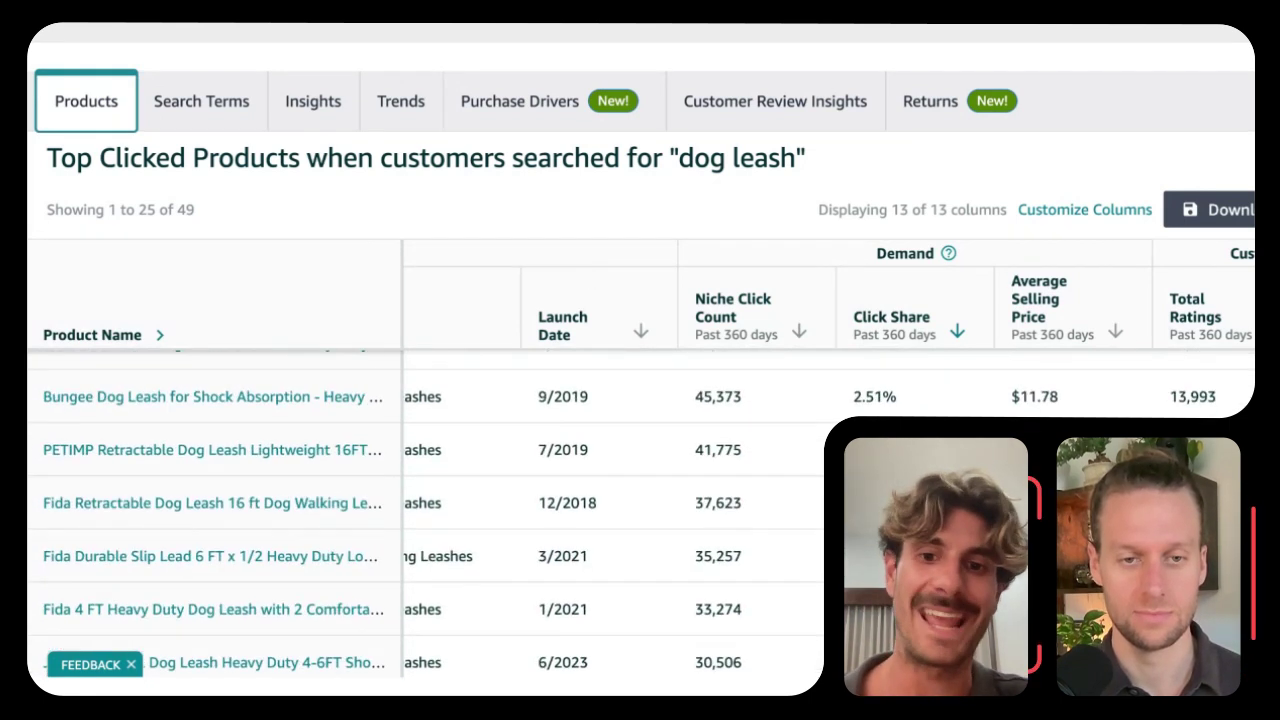
pyautogui.scroll(-1, 940, 368)
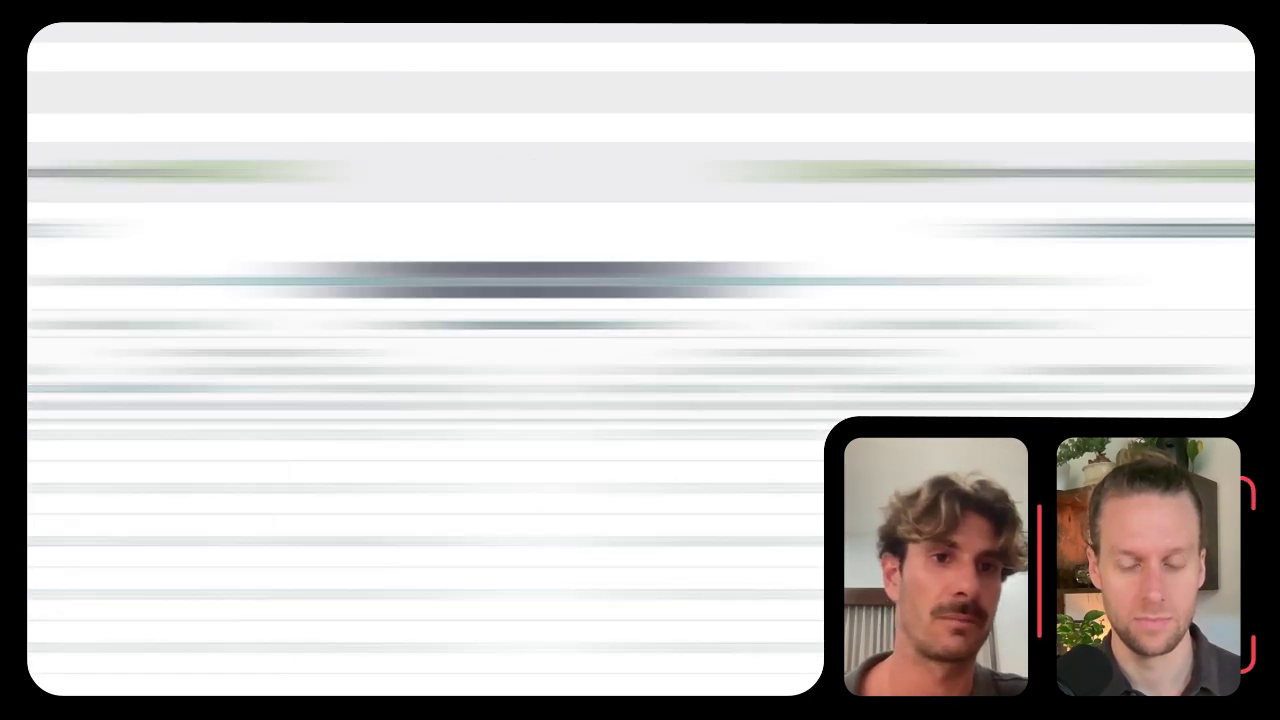
# Step: Scroll to the Negative Feature Impact chart: bolt snap -85%, bungee -63.87%, traditional style -50.82%
pyautogui.scroll(-1, 646, 260)
pyautogui.scroll(1, 643, 190)
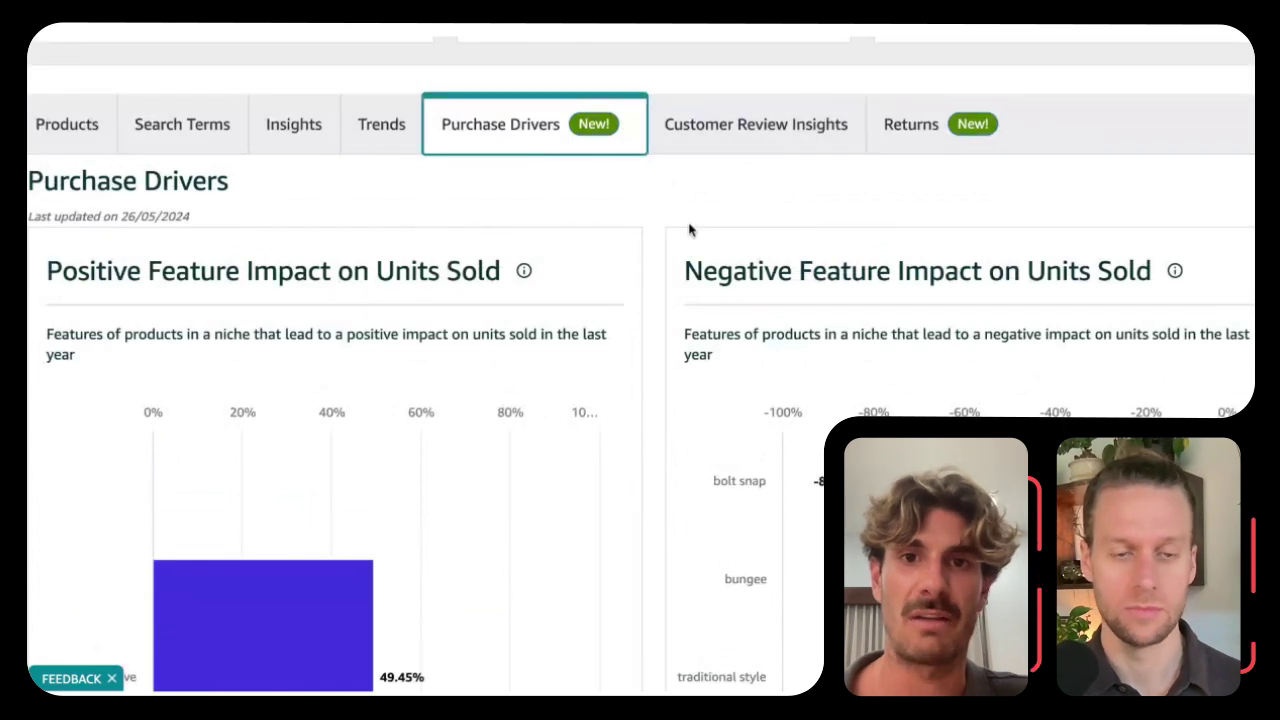
pyautogui.scroll(-1, 689, 224)
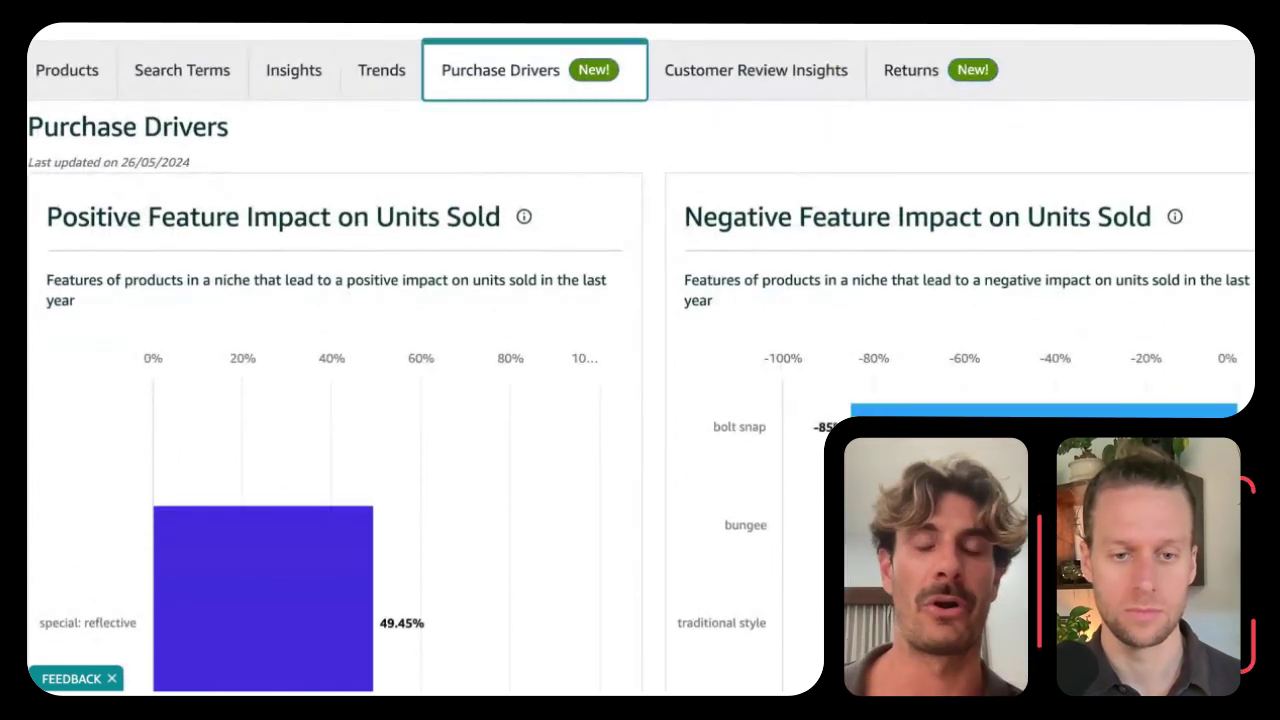
pyautogui.scroll(-1, 662, 103)
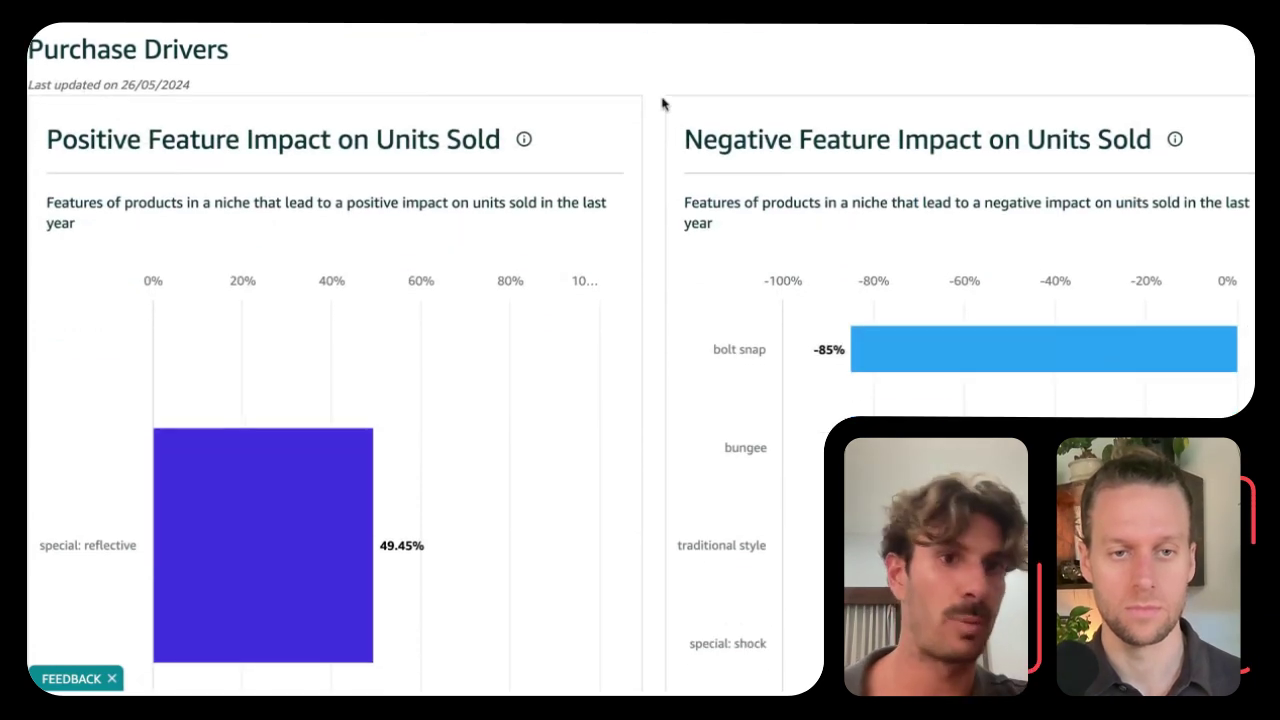
pyautogui.scroll(1, 652, 91)
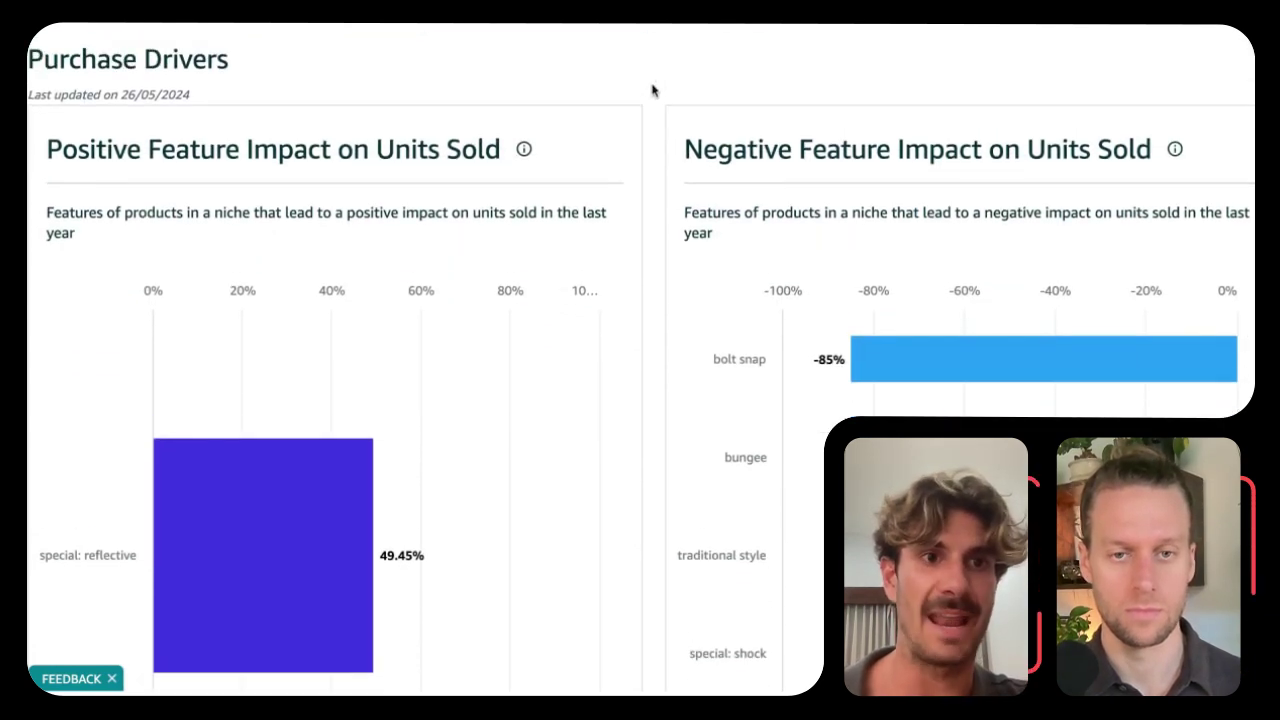
pyautogui.scroll(-1, 652, 91)
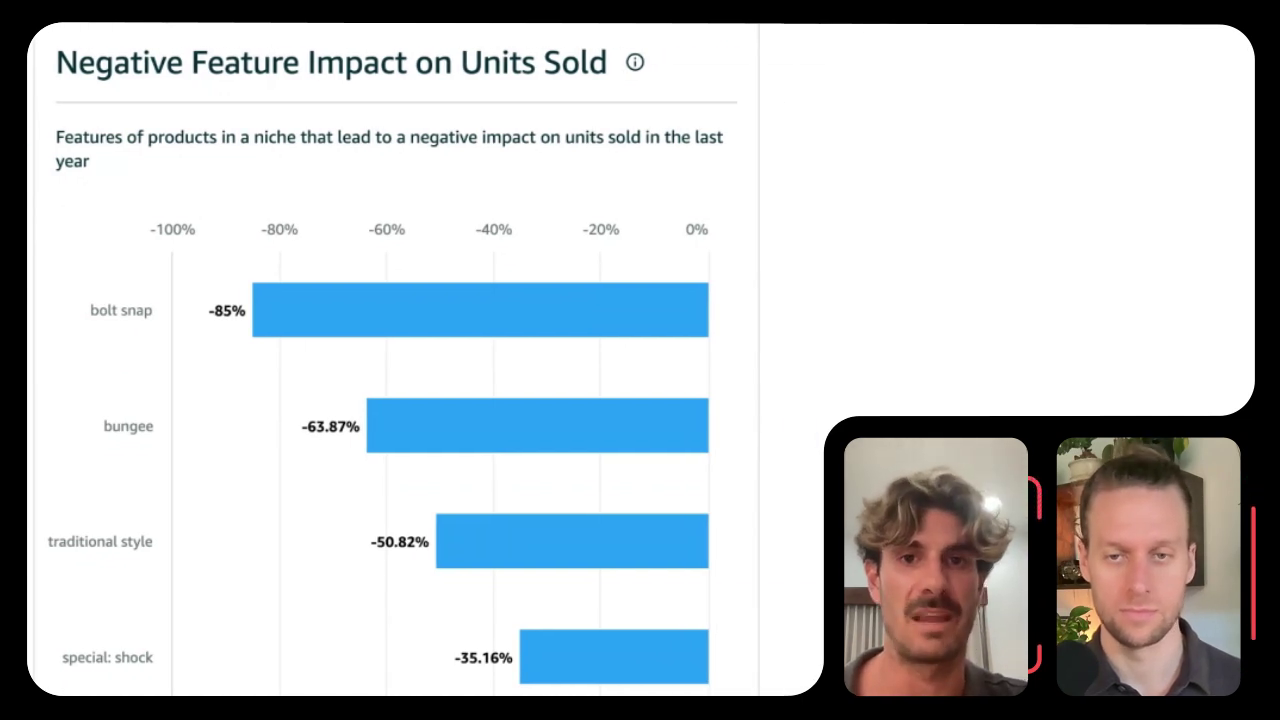
pyautogui.scroll(-1, 31, 208)
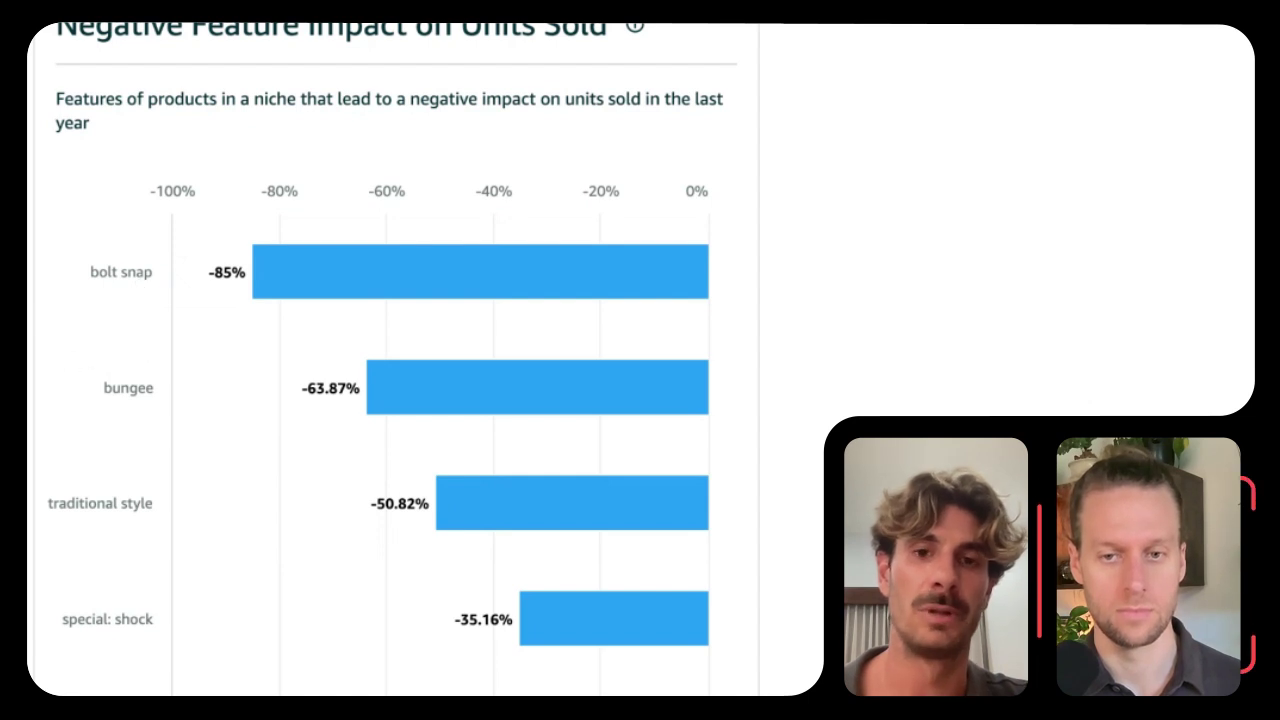
pyautogui.scroll(1, 400, 360)
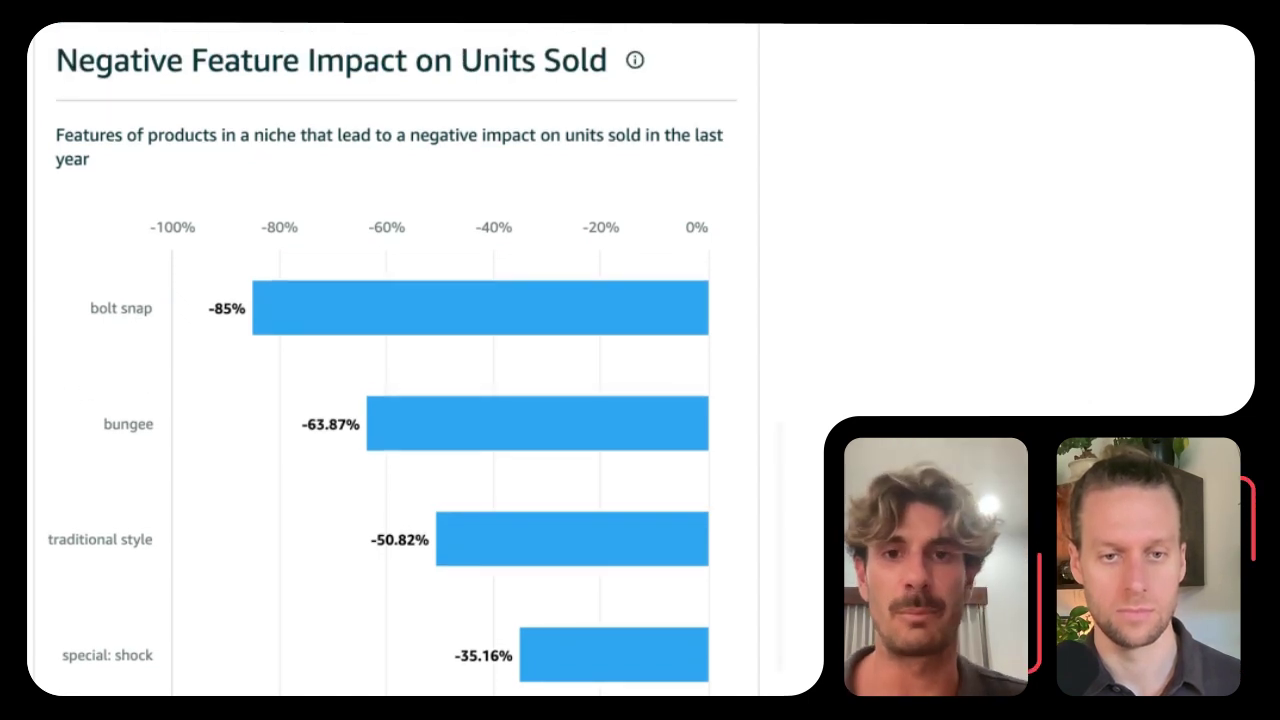